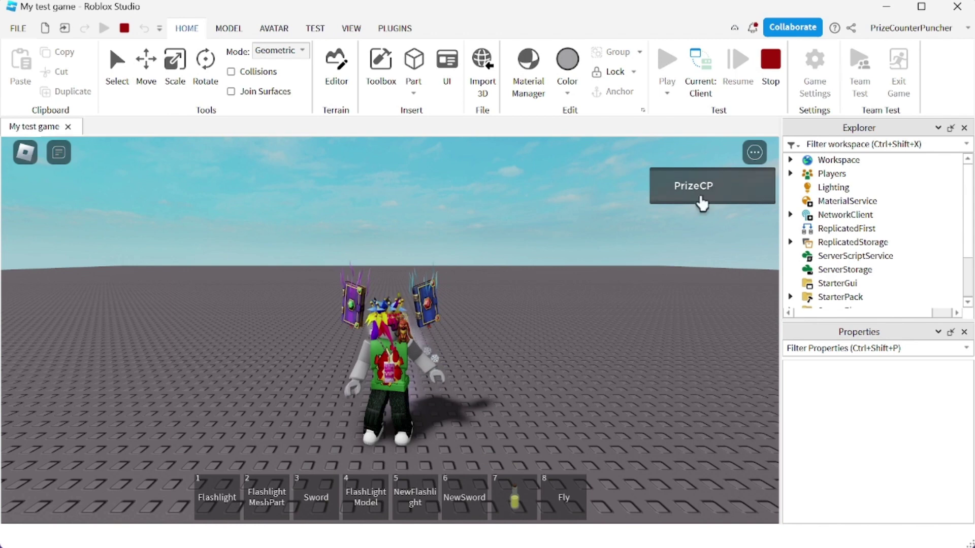
Stop the play test and select FlashLightModel inside StarterPack to show its properties
key("shift+F5")
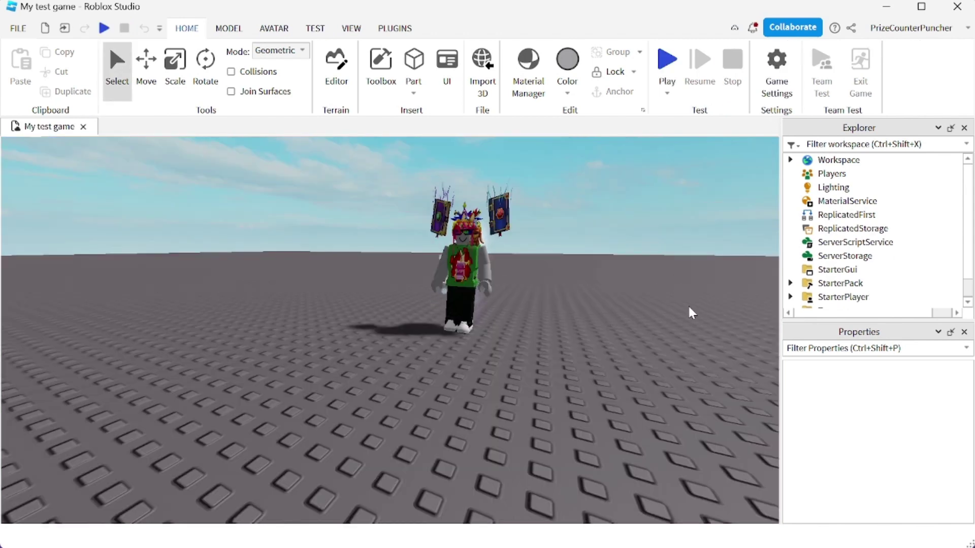
left_click(790, 283)
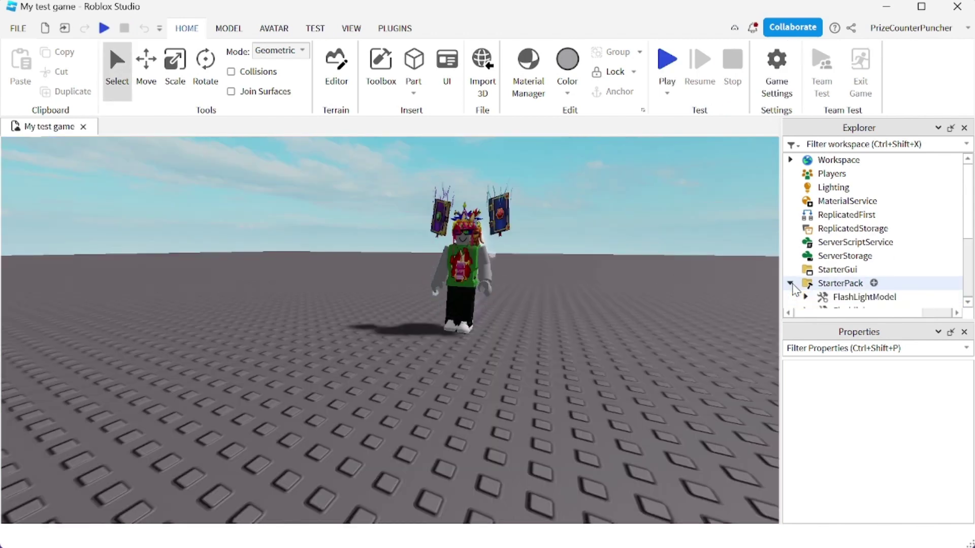
scroll(851, 255, "down", 1)
scroll(857, 252, "down", 2)
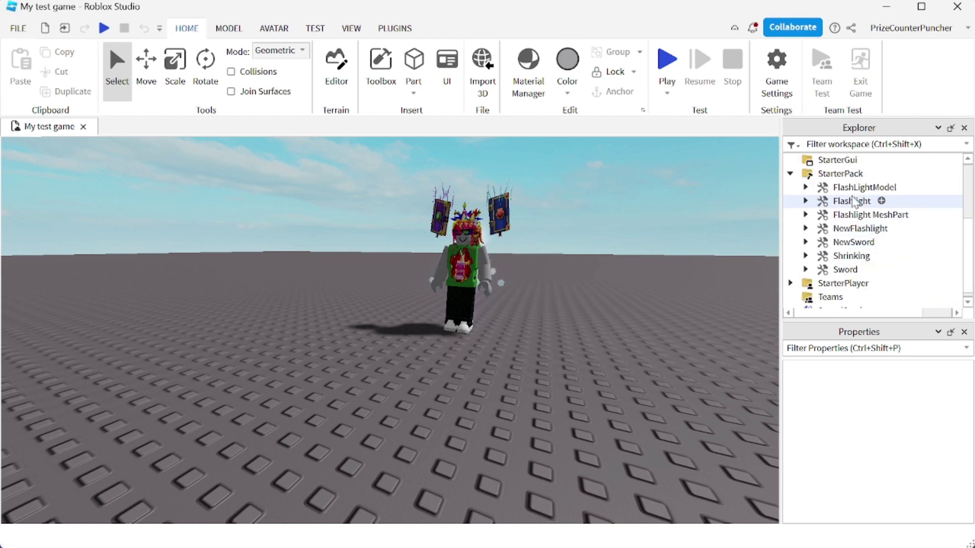
left_click(881, 195)
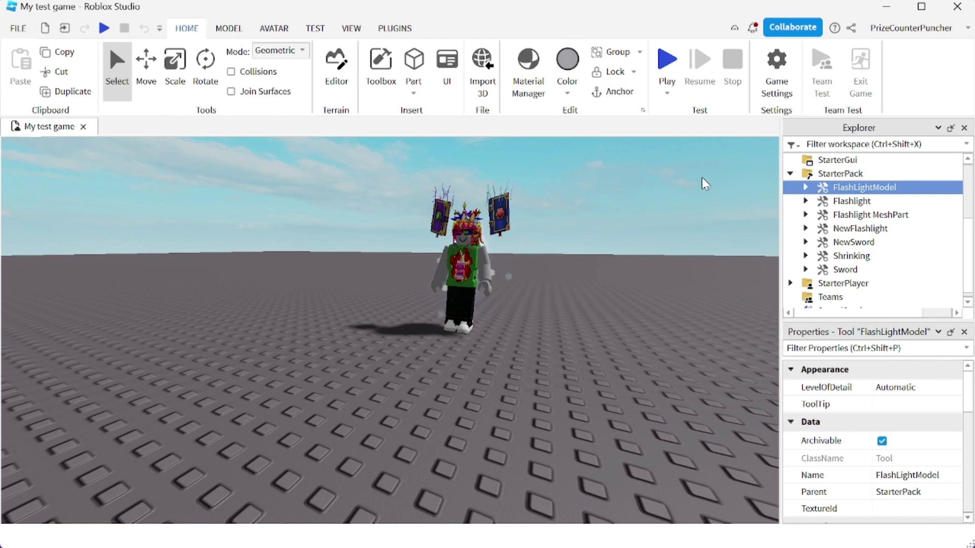
mouse_move(382, 67)
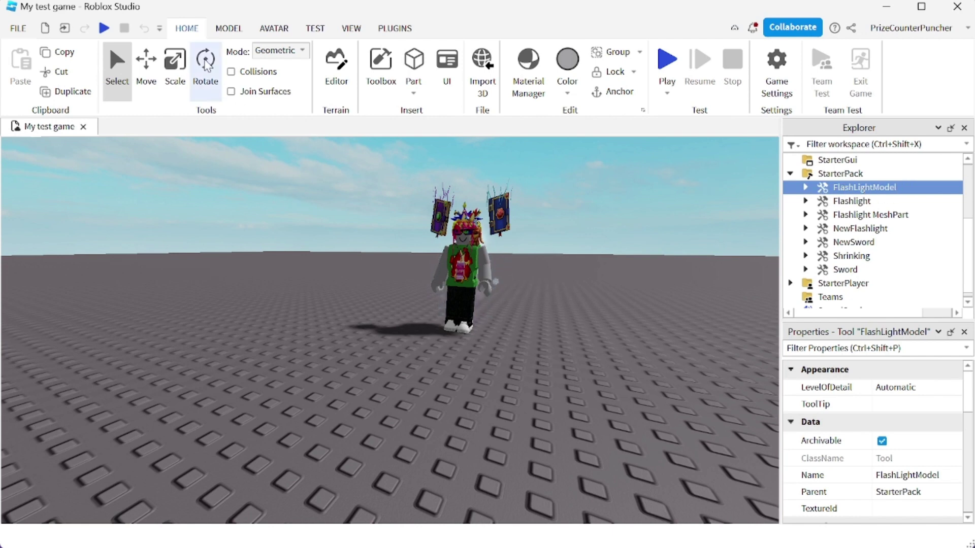
Browse the Toolbox marketplace filtered to the Images category
left_click(384, 74)
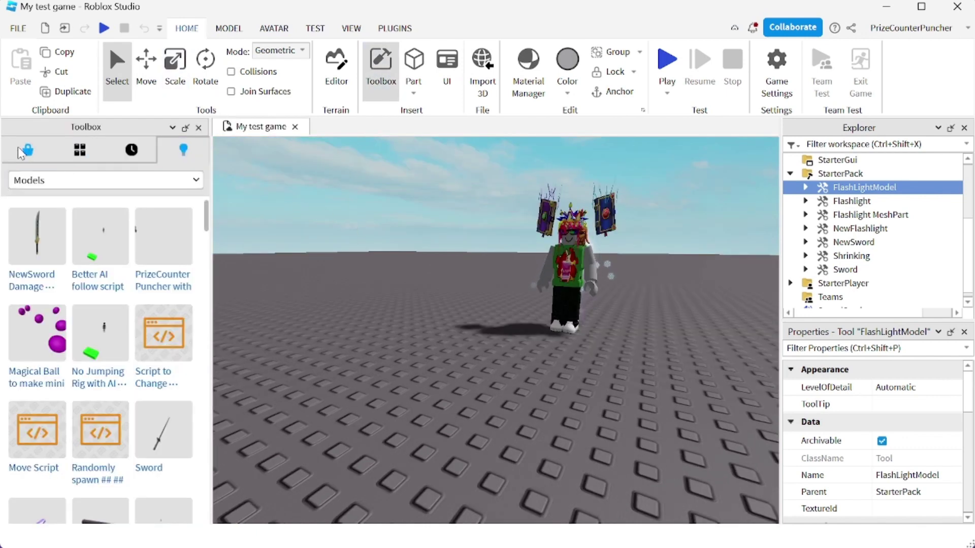
left_click(23, 153)
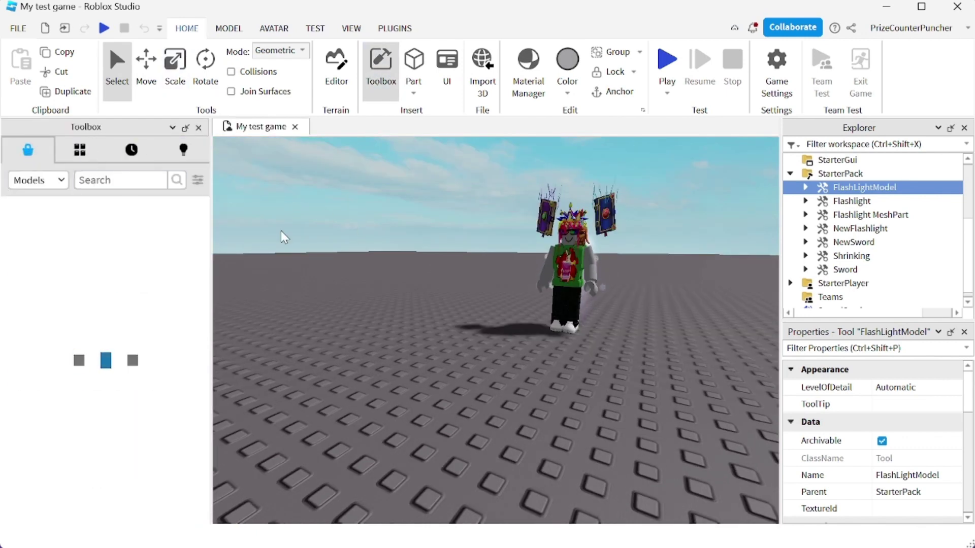
left_click(57, 182)
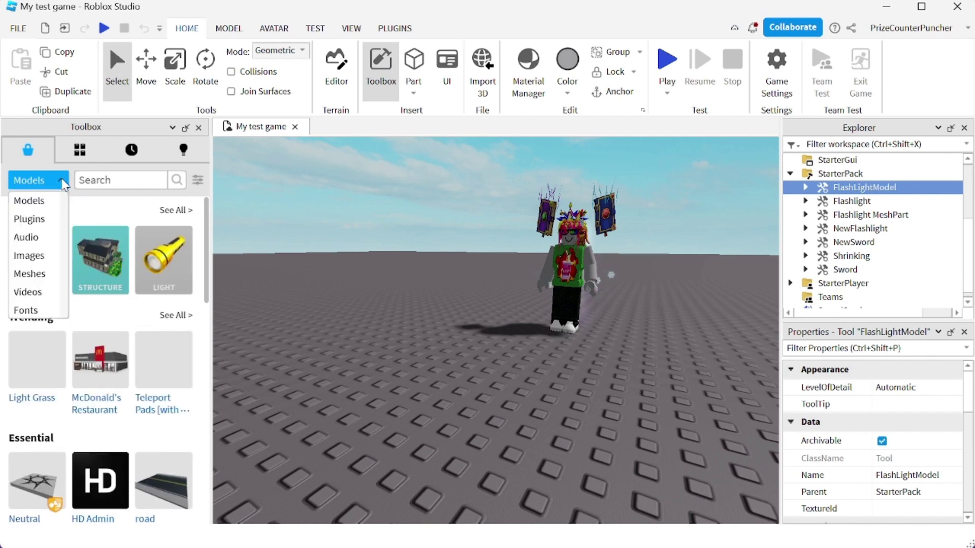
left_click(36, 257)
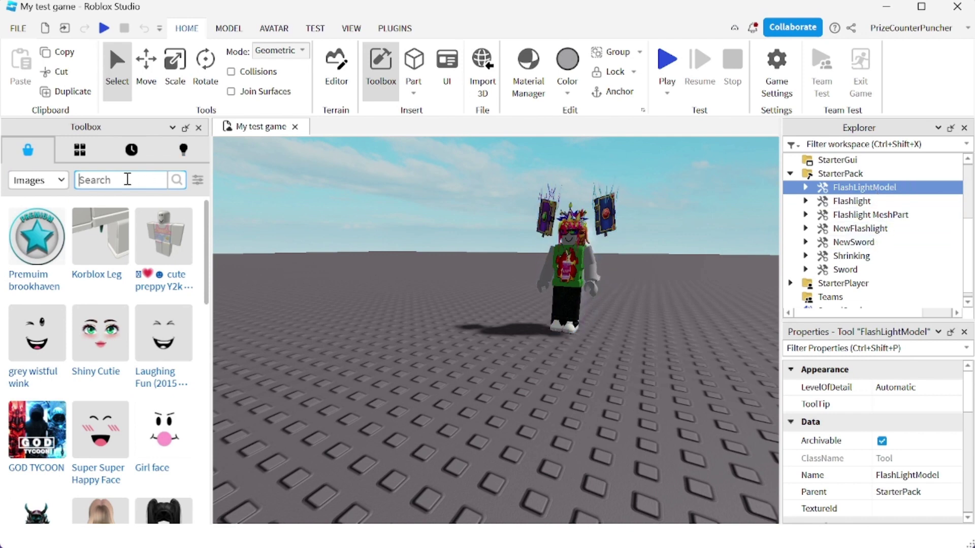
type("flashlight")
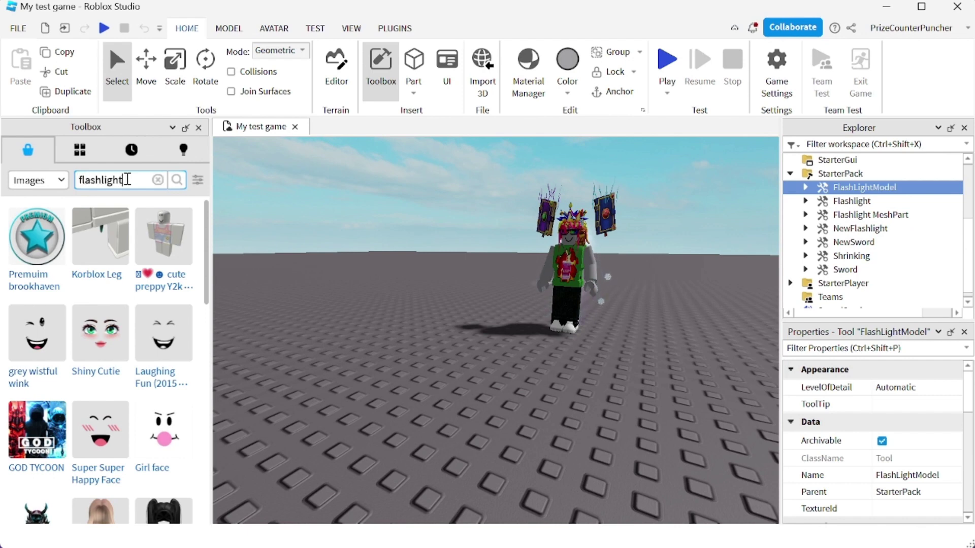
Search 'flashlight' and copy the asset ID of the Flashlight image
key("Return")
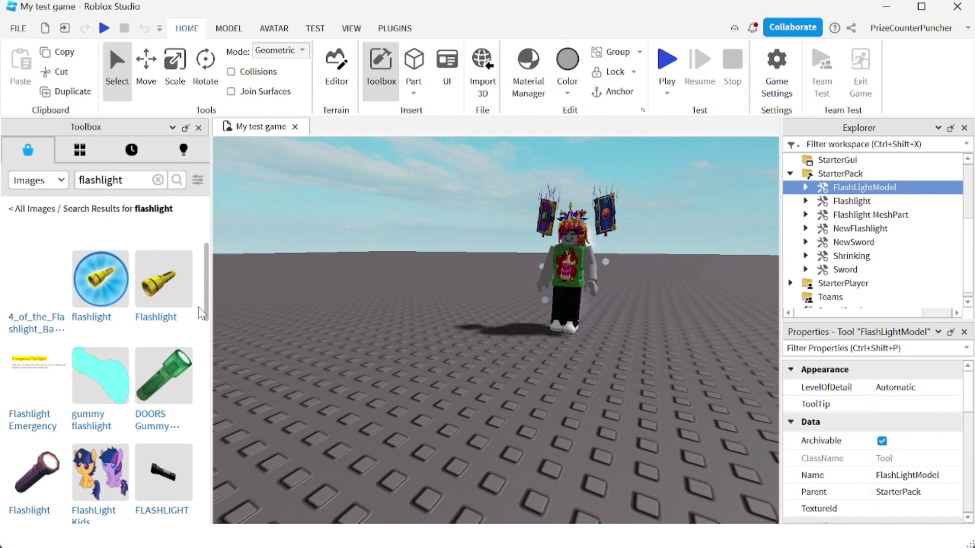
mouse_move(163, 280)
right_click(158, 285)
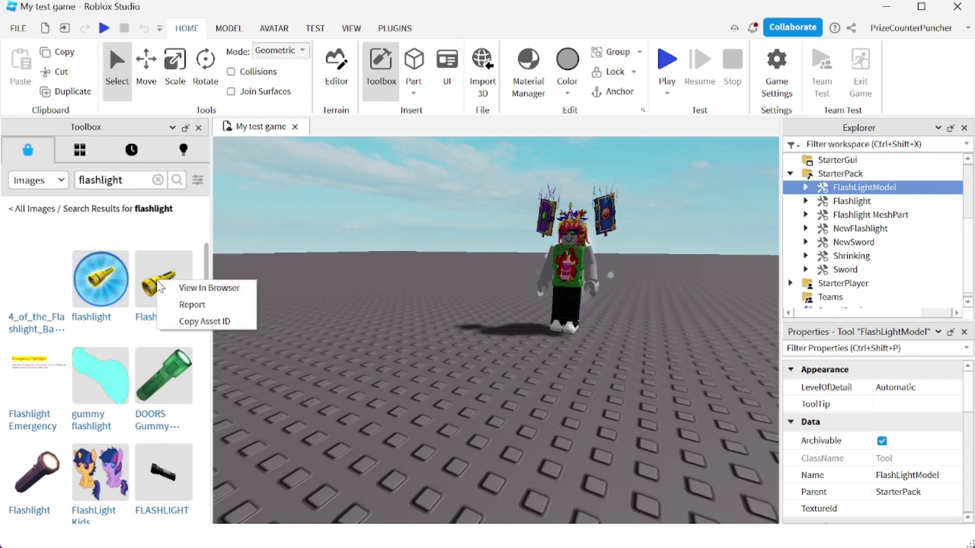
left_click(204, 322)
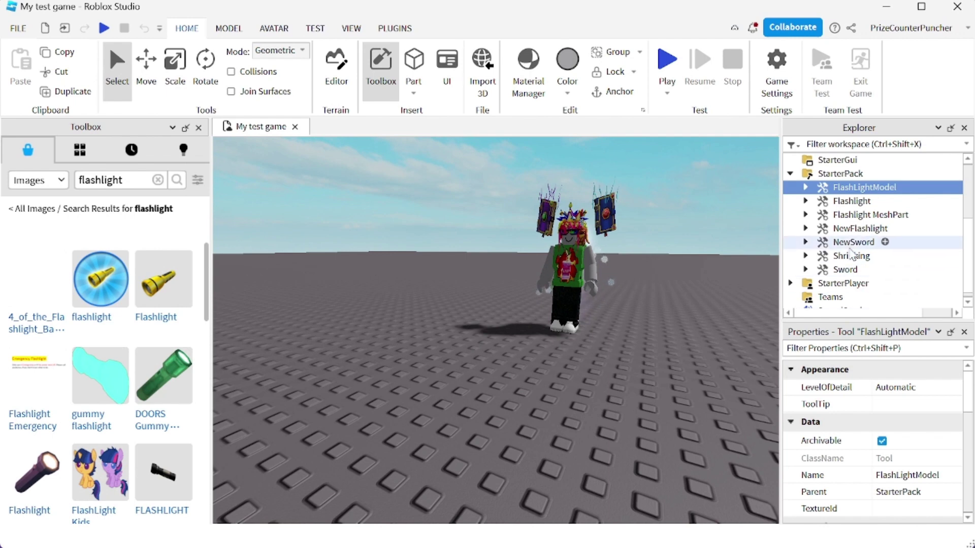
mouse_move(848, 509)
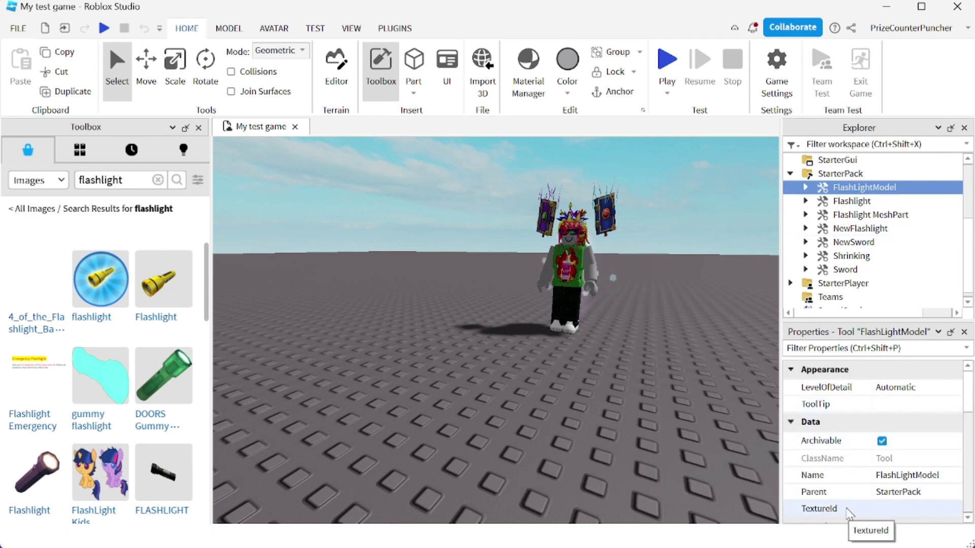
left_click(894, 511)
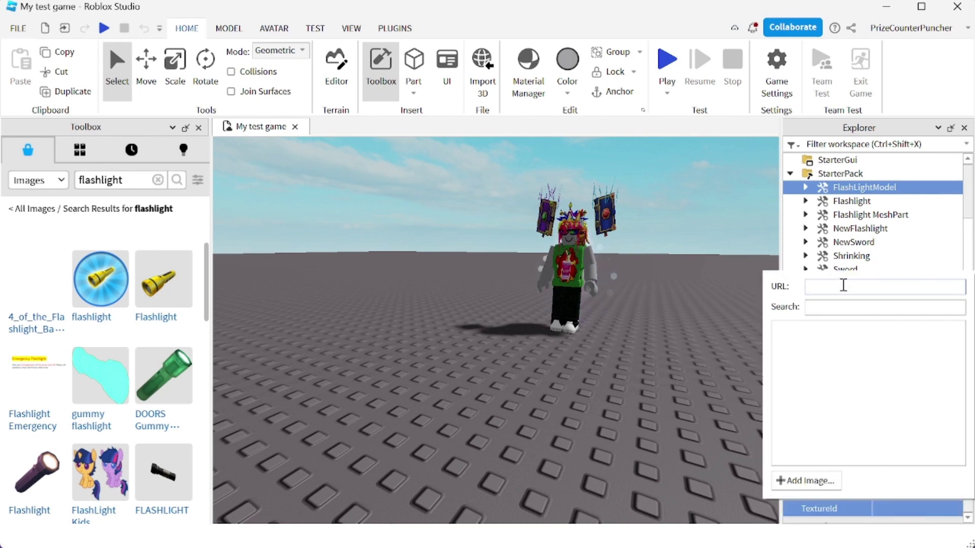
key("ctrl+v")
left_click(580, 326)
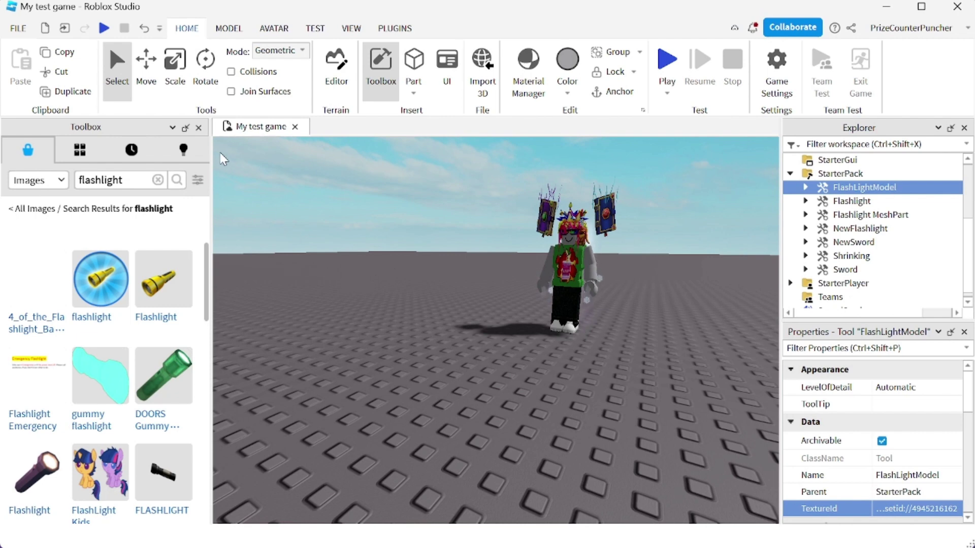
left_click(199, 129)
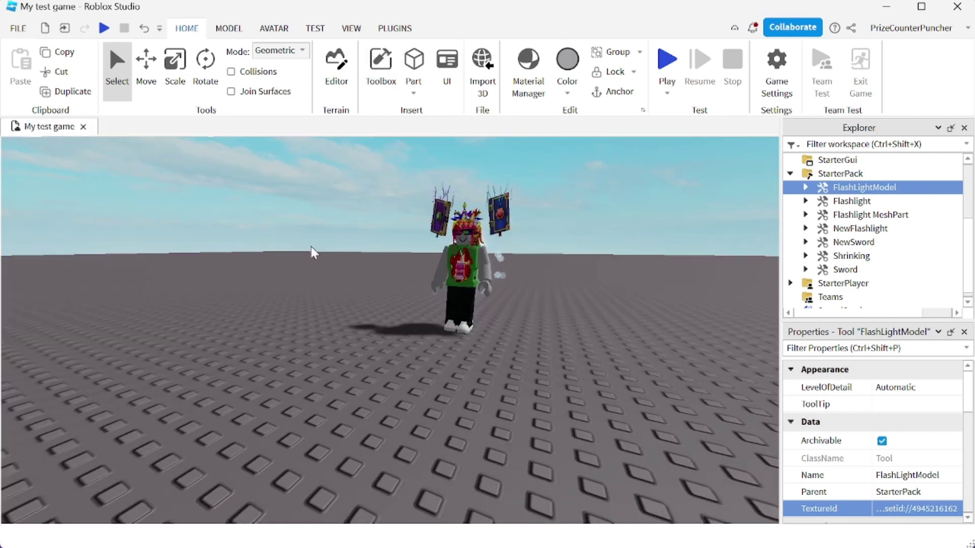
Play-test, equip the flashlight from hotbar slot 4 and walk around, re-equipping it once
left_click(104, 29)
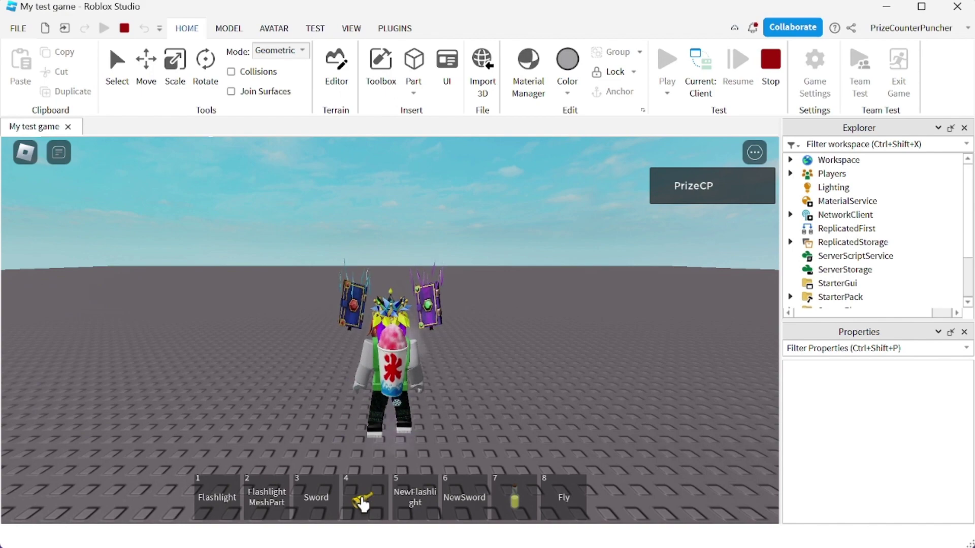
left_click(363, 505)
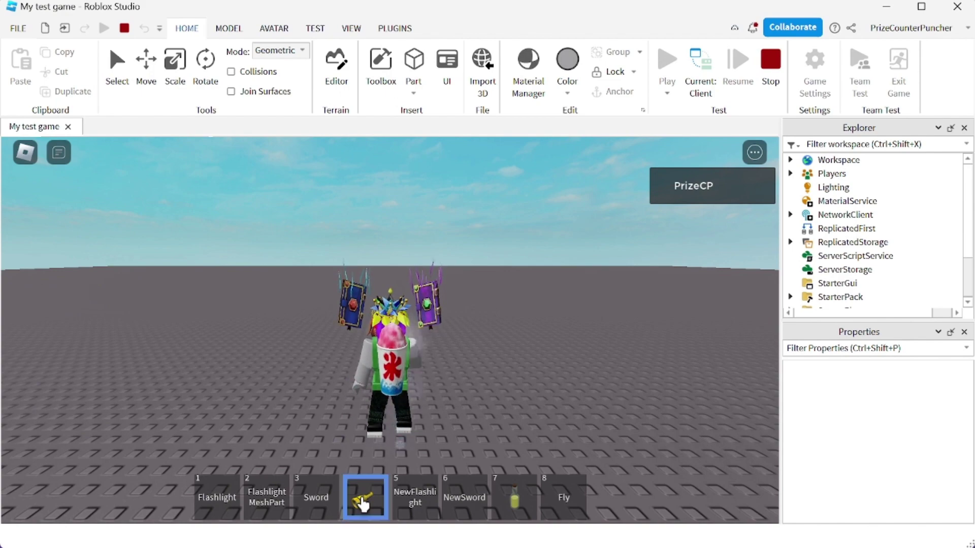
key("d")
key("s")
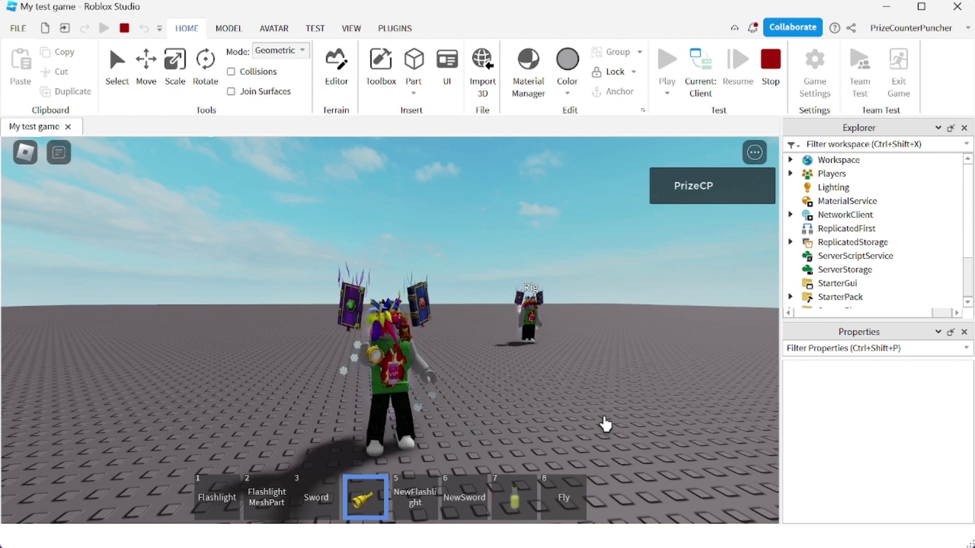
left_click(363, 499)
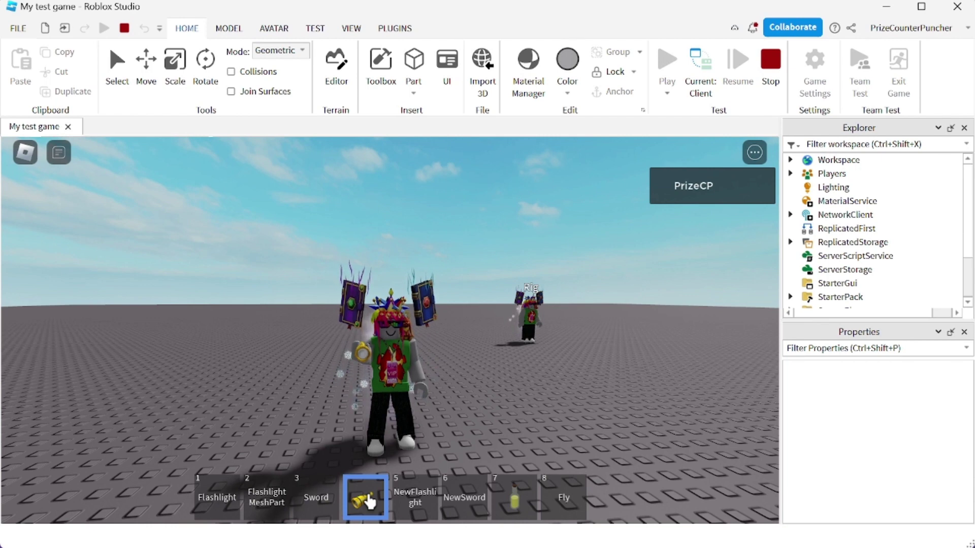
Stop the test and set FlashLightModel's ToolTip to 'Makes your world brighter'
key("shift+F5")
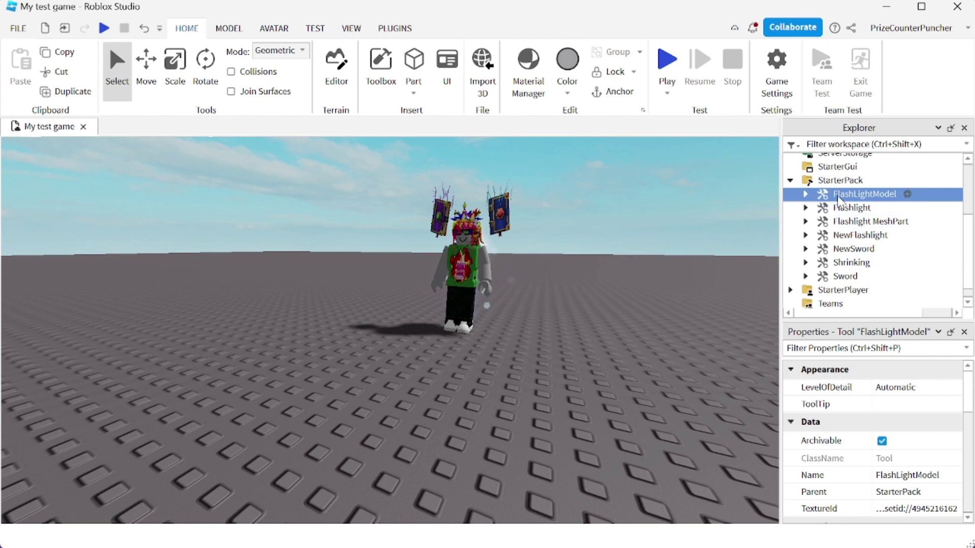
mouse_move(864, 194)
left_click(893, 405)
type("Makes")
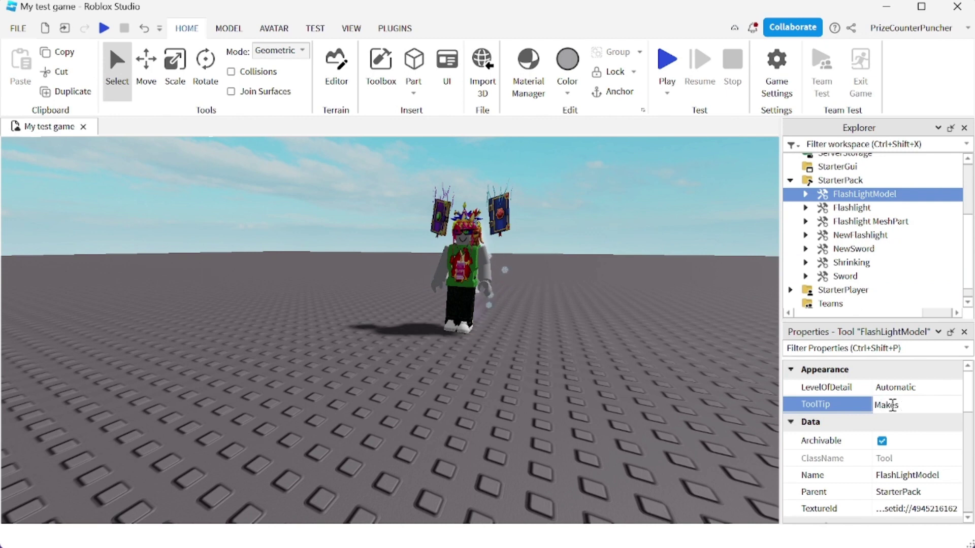
type("you")
type("r world bri")
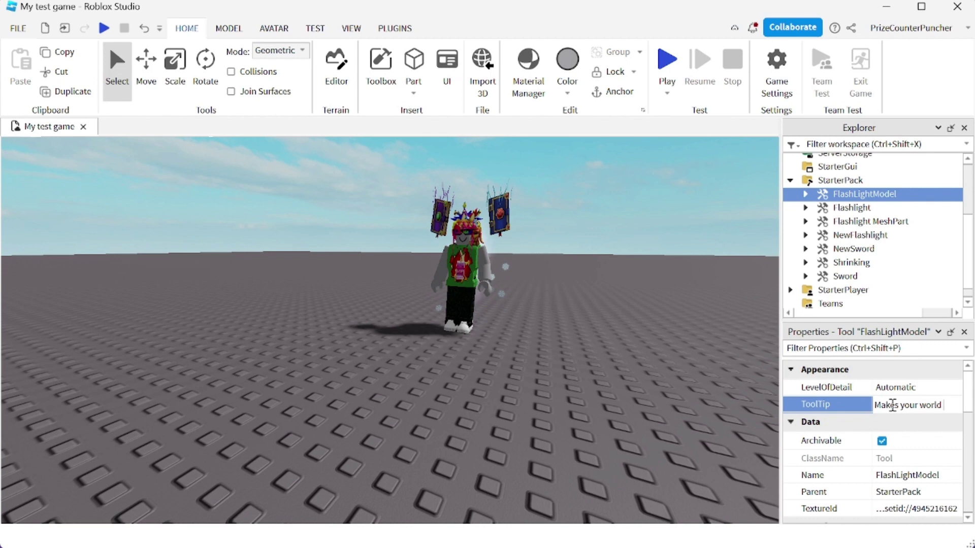
type("ghter")
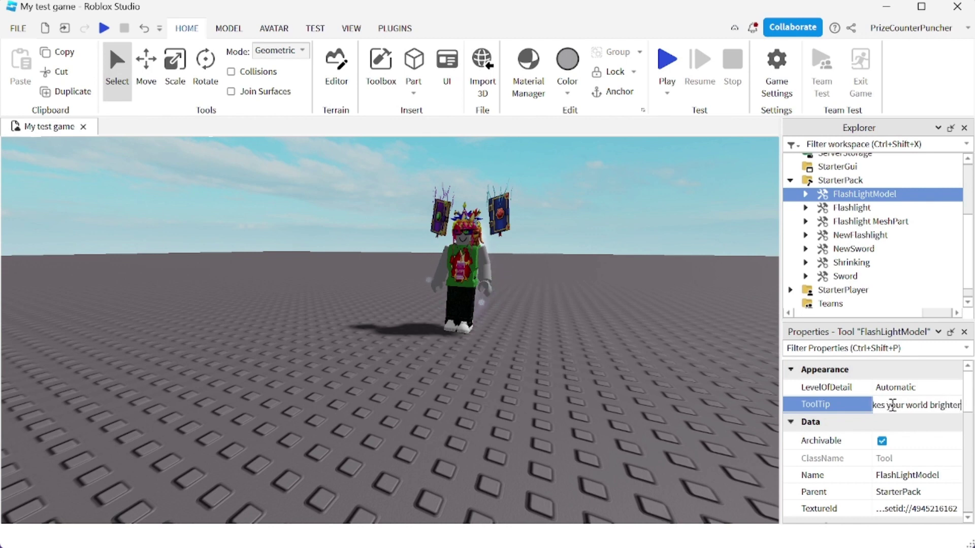
key("Return")
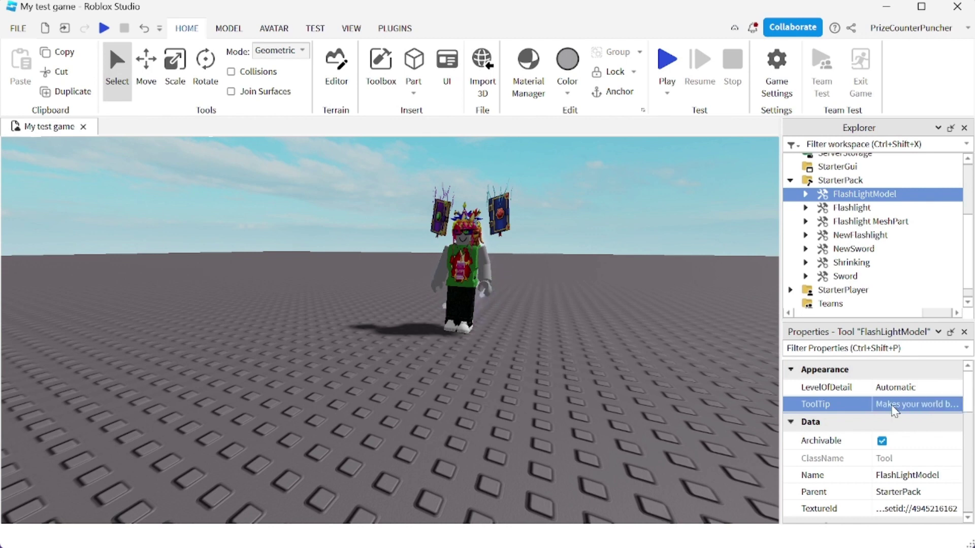
Play-test again, check the hotbar tooltip and equip the flashlight from slot 4
left_click(104, 29)
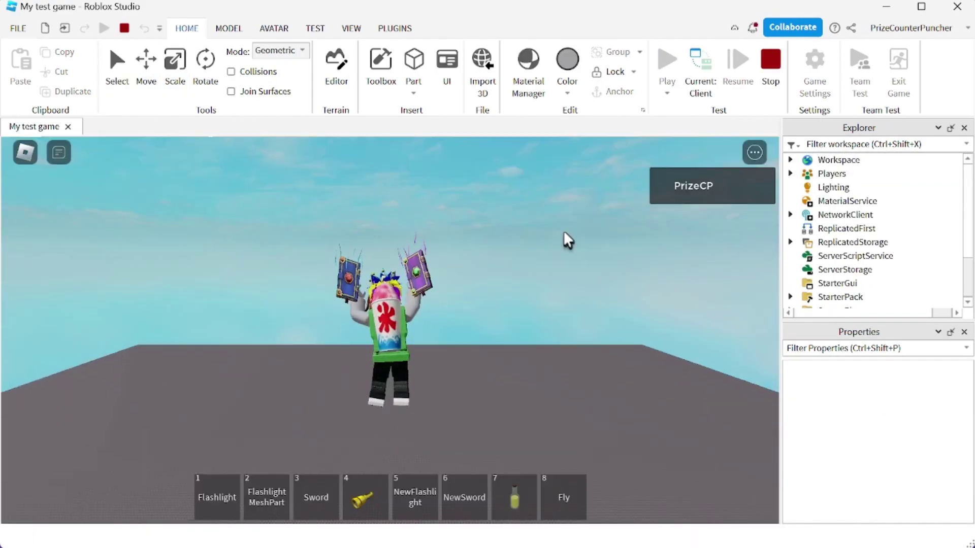
key("s")
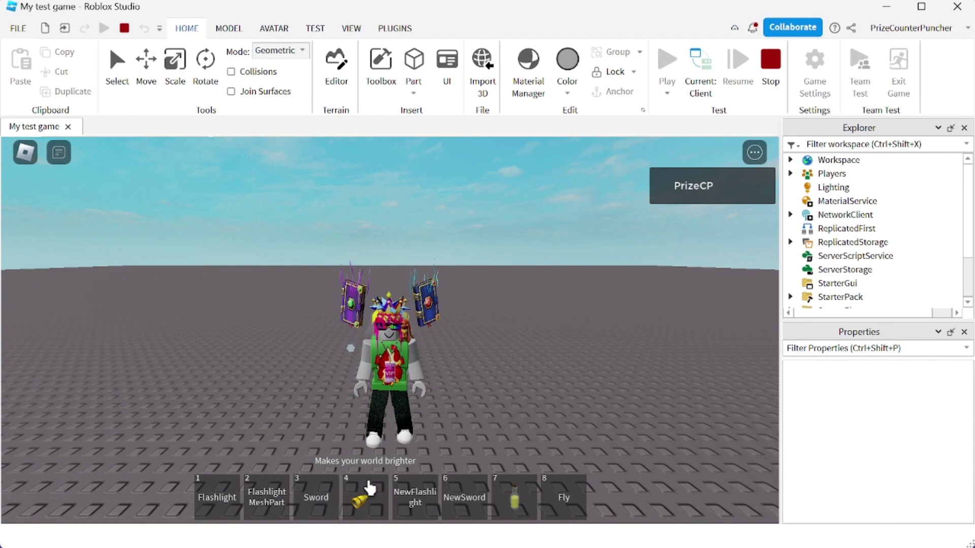
left_click(358, 493)
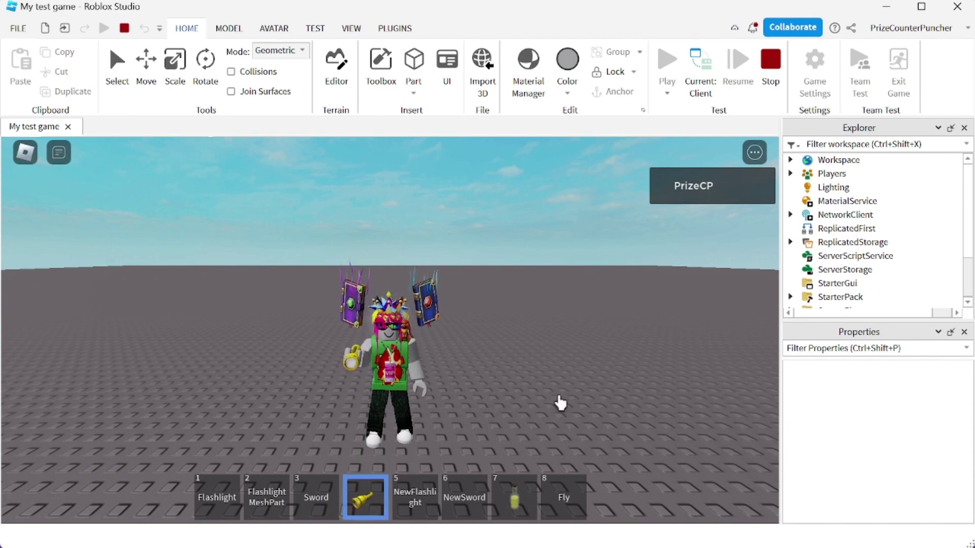